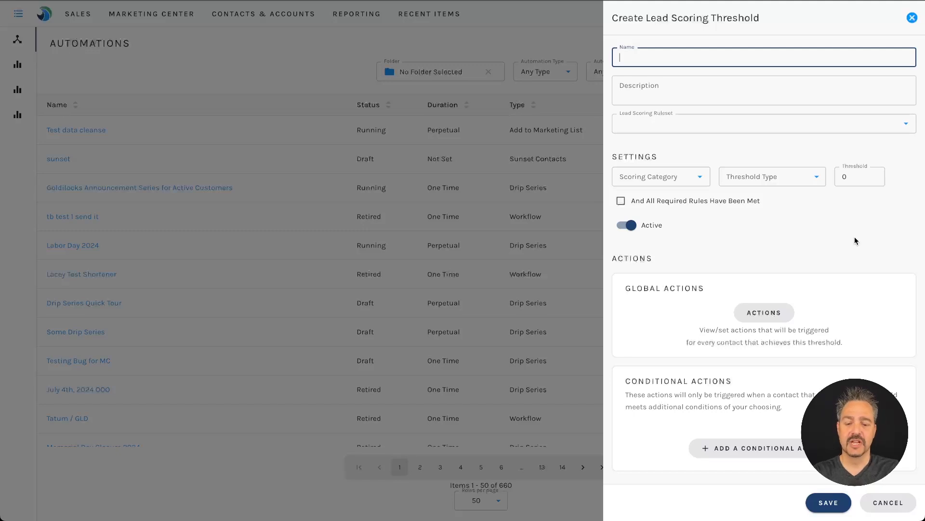
Name the lead scoring threshold "IFS CRM Sample" and assign it the Social Leads Overlay ruleset.
{"action": "type", "text": "IFS C"}
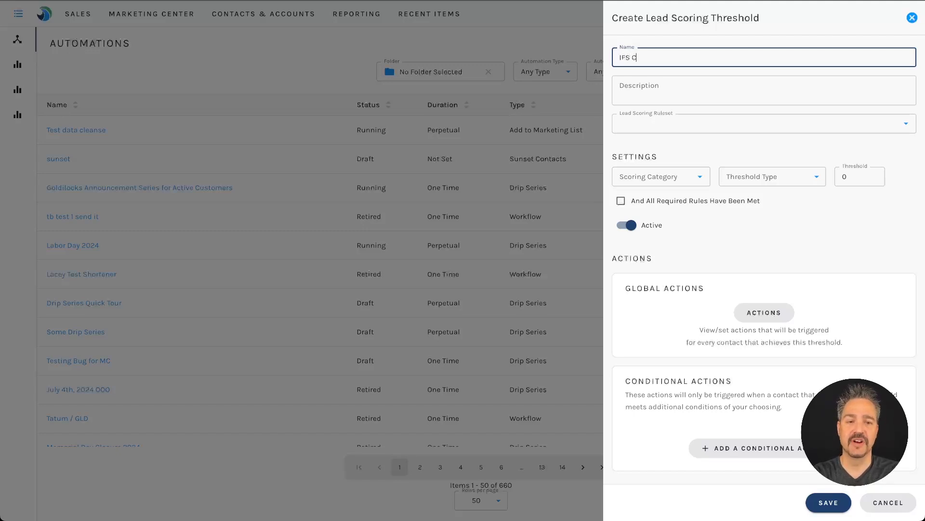
{"action": "type", "text": "RM Sample"}
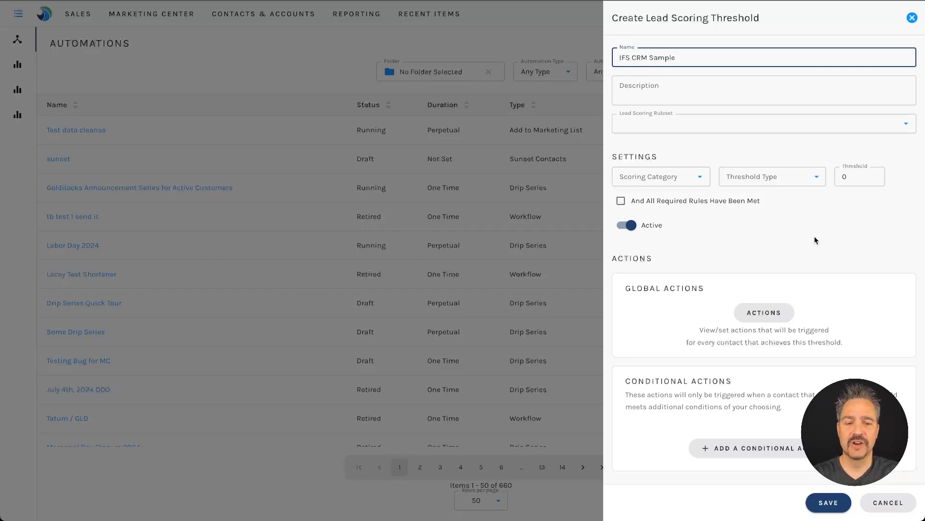
{"action": "key", "text": "Tab"}
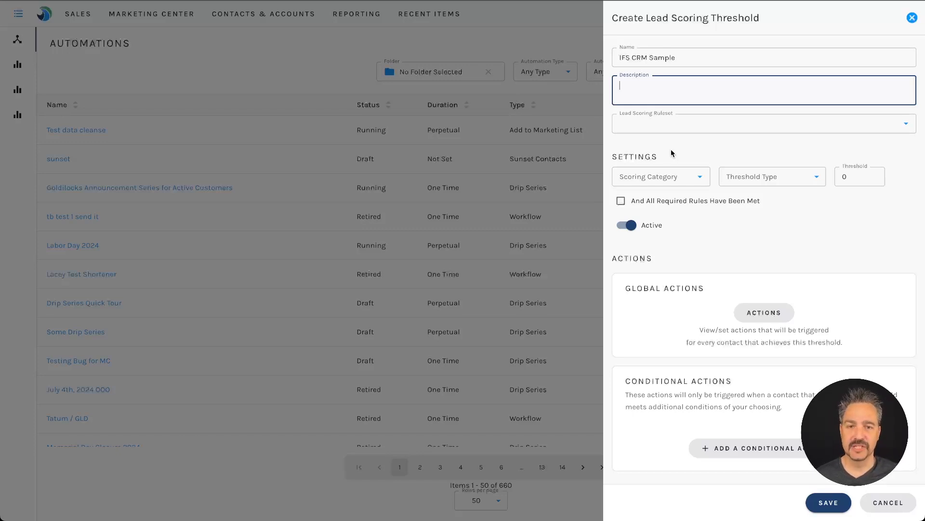
{"action": "left_click", "coordinate": [660, 119]}
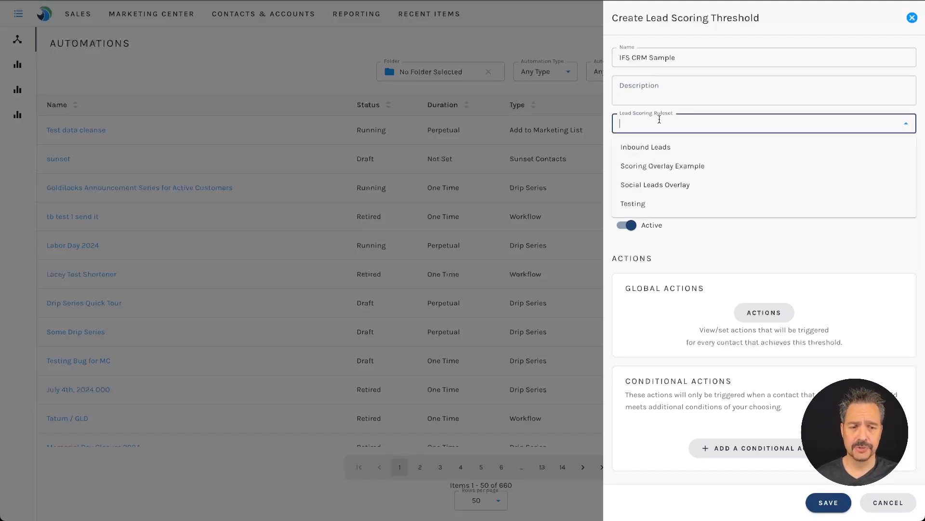
{"action": "left_click", "coordinate": [664, 187]}
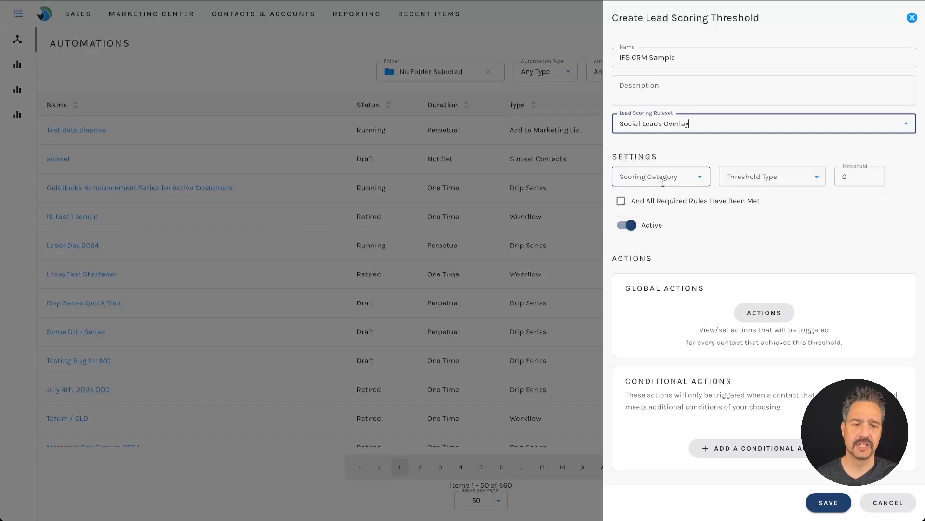
Set the threshold to trigger when Total Score Reaches or Exceeds 100 and all required rules have been met.
{"action": "double_click", "coordinate": [699, 157]}
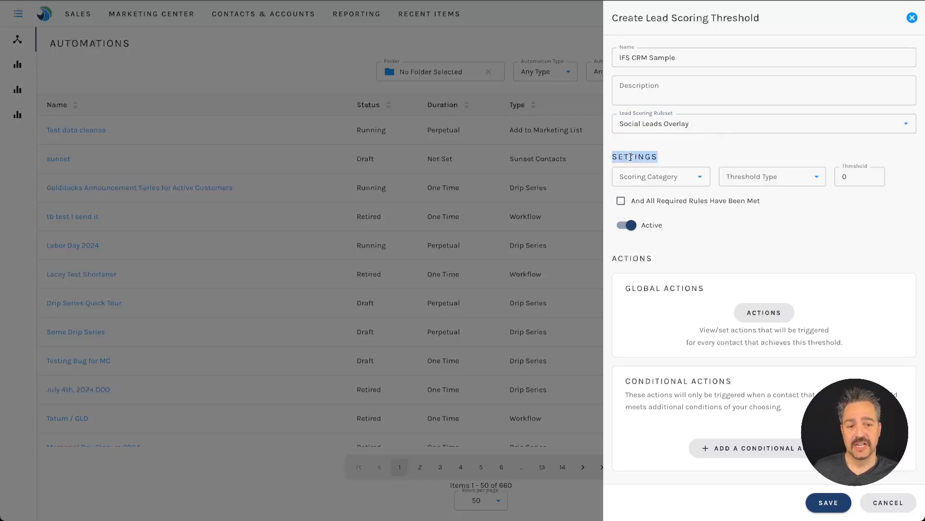
{"action": "left_click", "coordinate": [699, 160]}
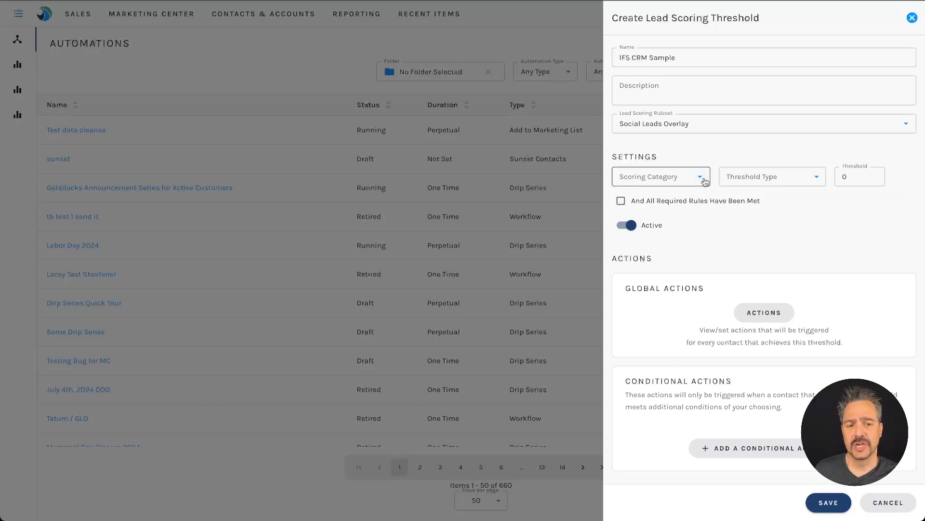
{"action": "left_click", "coordinate": [702, 179]}
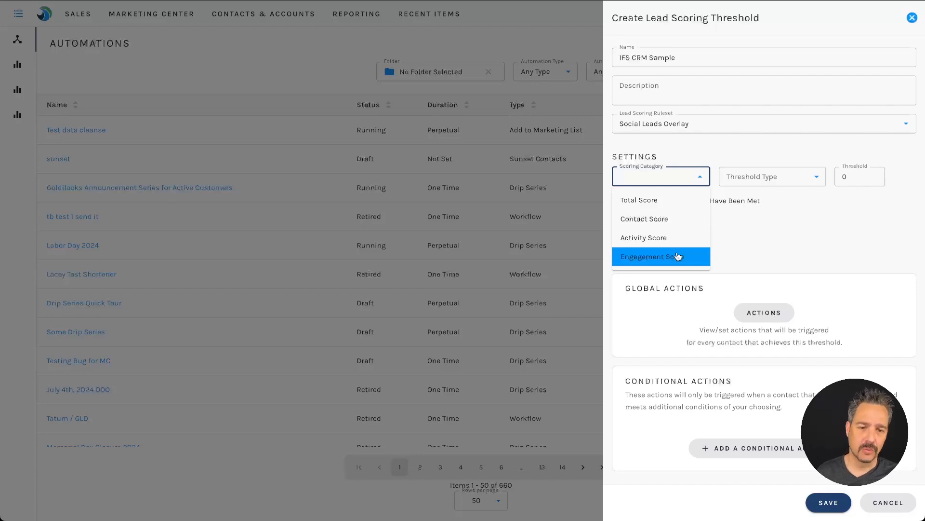
{"action": "left_click", "coordinate": [639, 200]}
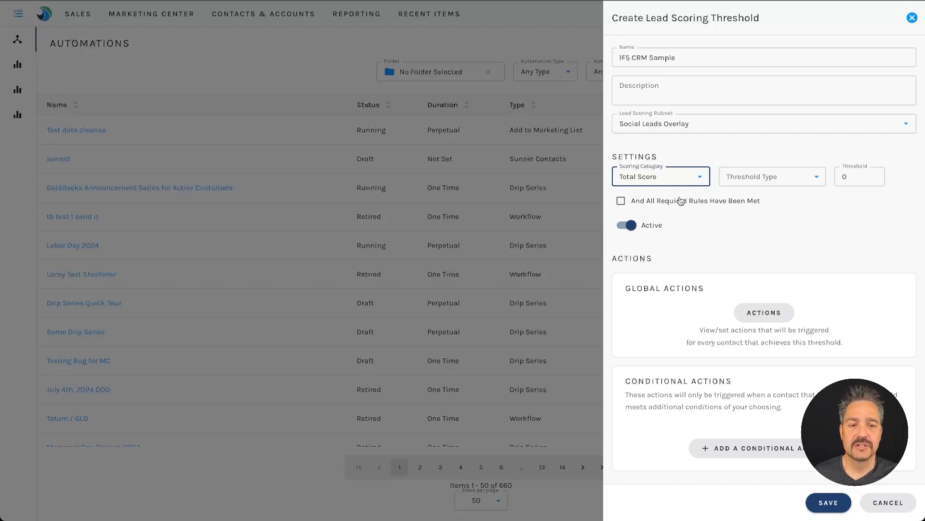
{"action": "left_click", "coordinate": [804, 178]}
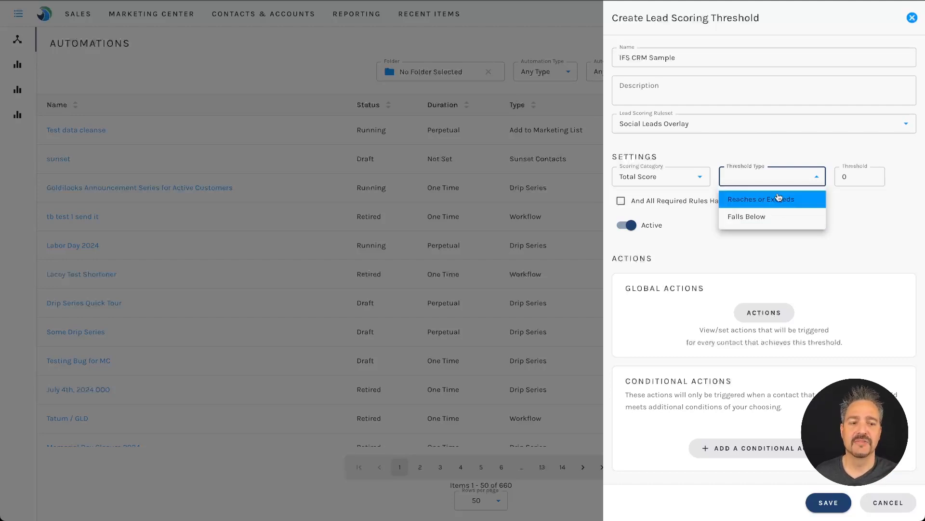
{"action": "left_click", "coordinate": [778, 197]}
{"action": "key", "text": "Tab"}
{"action": "type", "text": "100"}
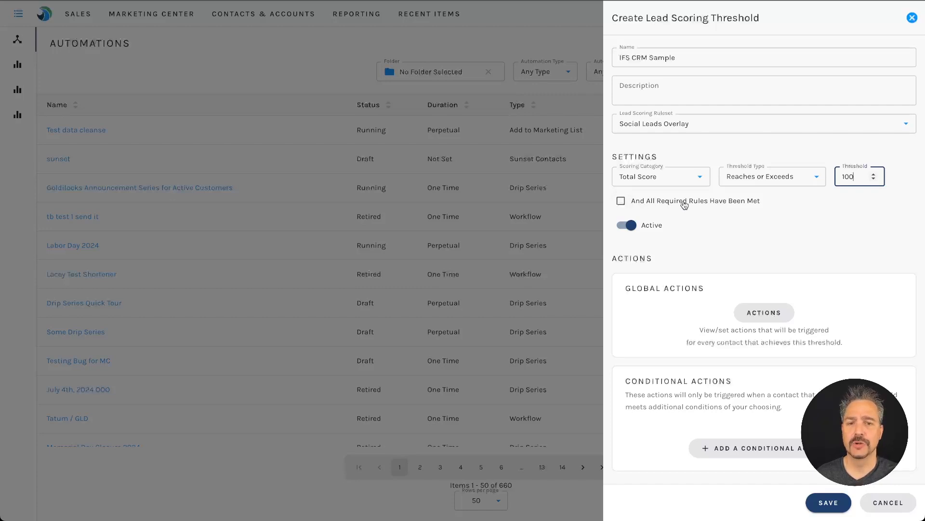
{"action": "left_click", "coordinate": [750, 208]}
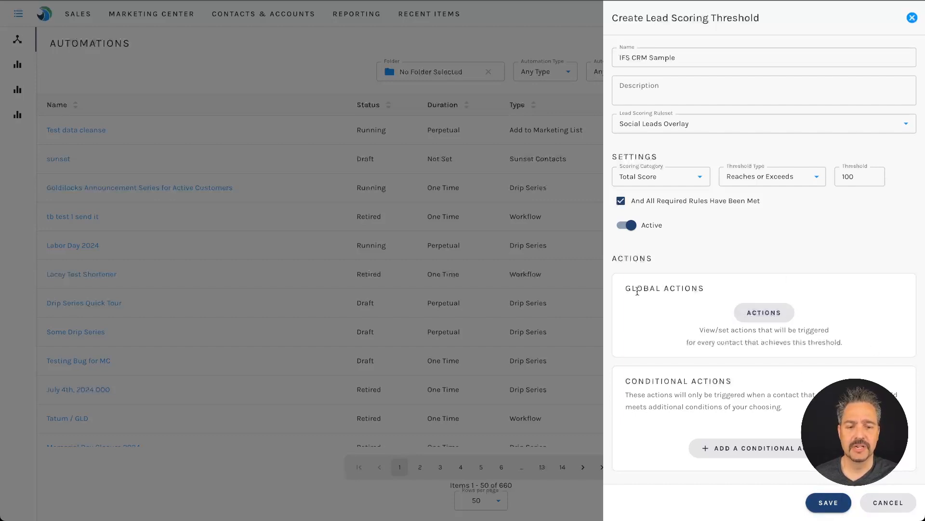
Read the descriptions of the global and conditional actions to compare when each is triggered.
{"action": "double_click", "coordinate": [621, 260]}
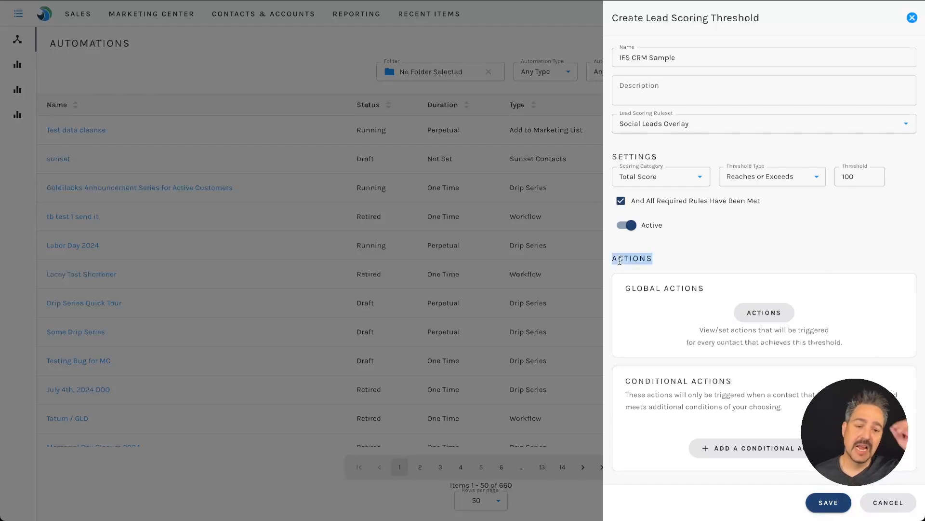
{"action": "left_click", "coordinate": [621, 260]}
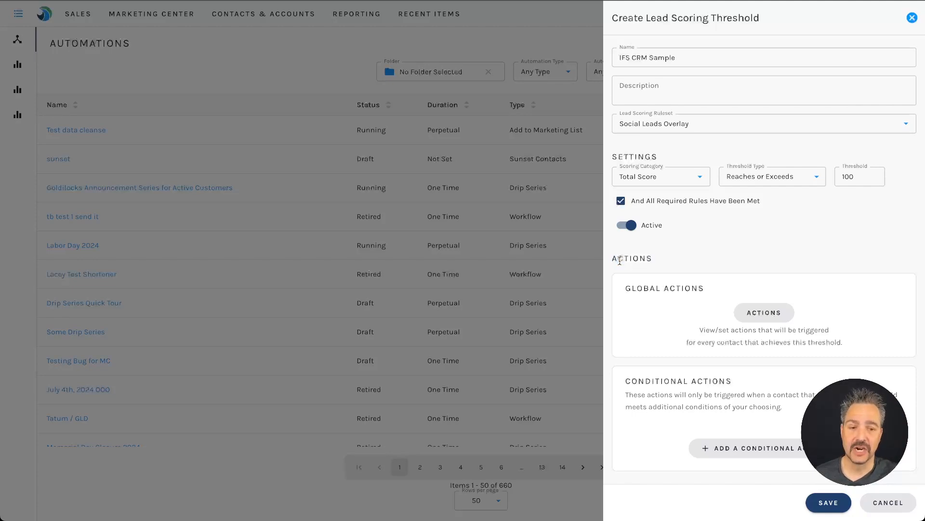
{"action": "left_click_drag", "start_coordinate": [629, 285], "coordinate": [694, 288]}
{"action": "left_click", "coordinate": [693, 289]}
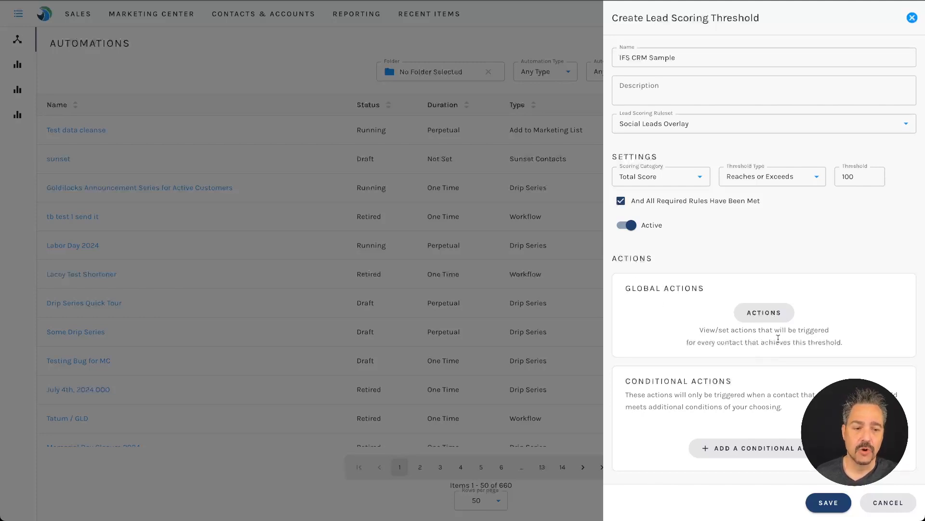
{"action": "left_click_drag", "start_coordinate": [797, 331], "coordinate": [846, 344]}
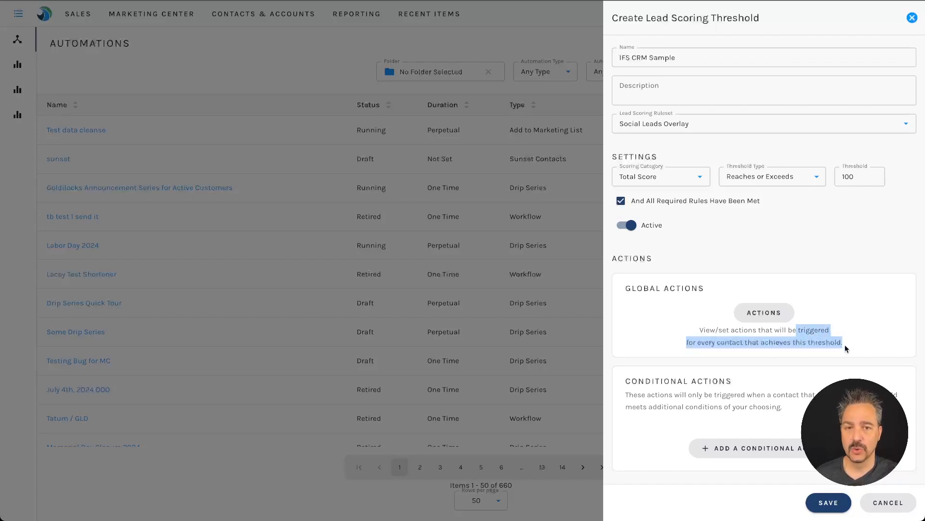
{"action": "left_click", "coordinate": [846, 344]}
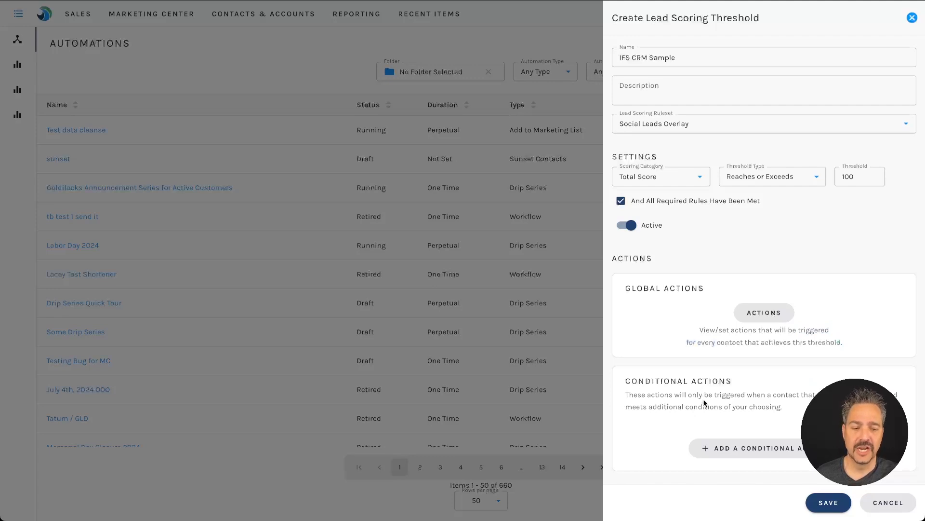
{"action": "left_click_drag", "start_coordinate": [689, 394], "coordinate": [801, 410]}
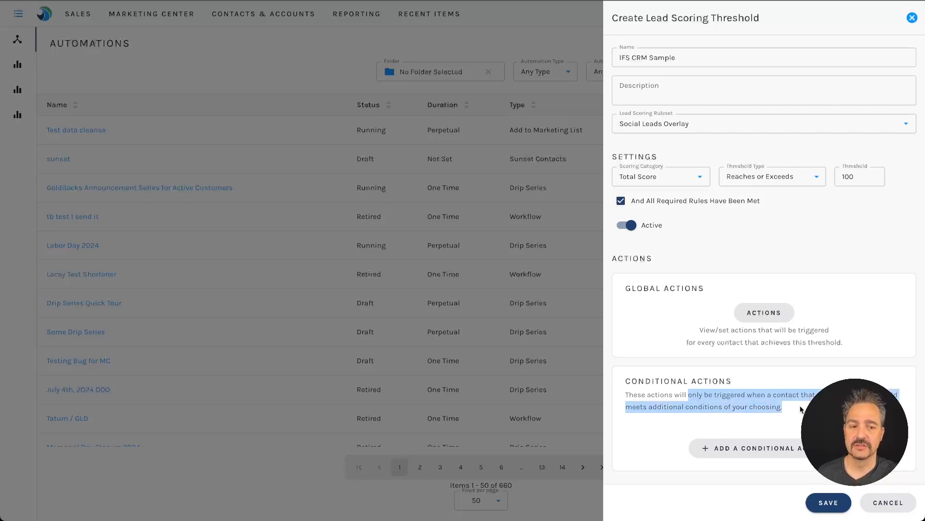
{"action": "left_click", "coordinate": [801, 409]}
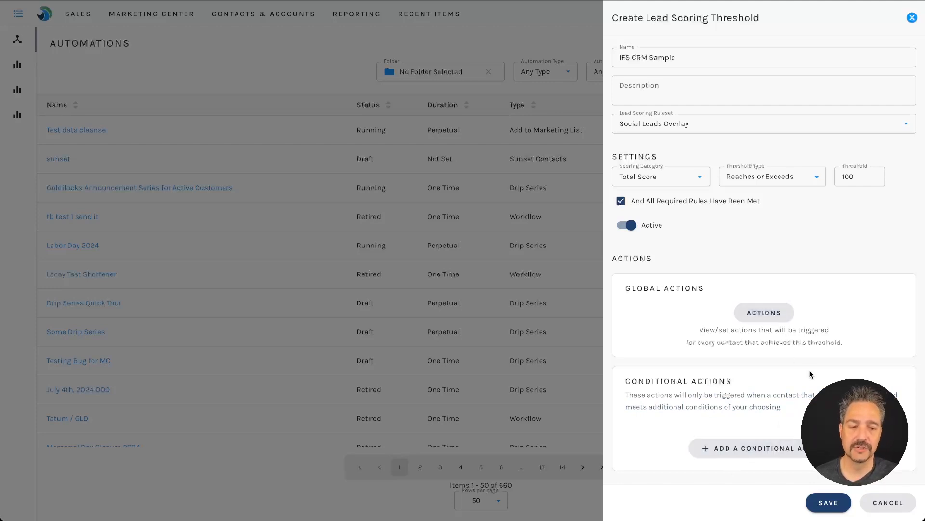
Open the threshold's global actions and look through the whole list, including the CRM actions.
{"action": "left_click", "coordinate": [772, 313]}
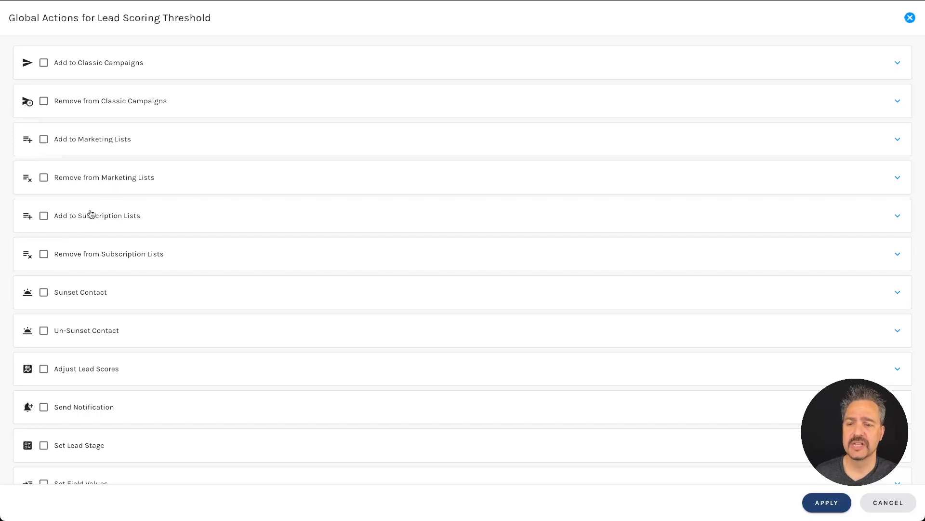
{"action": "scroll", "coordinate": [247, 308], "scroll_direction": "down", "scroll_amount": 2}
{"action": "scroll", "coordinate": [247, 308], "scroll_direction": "down", "scroll_amount": 2}
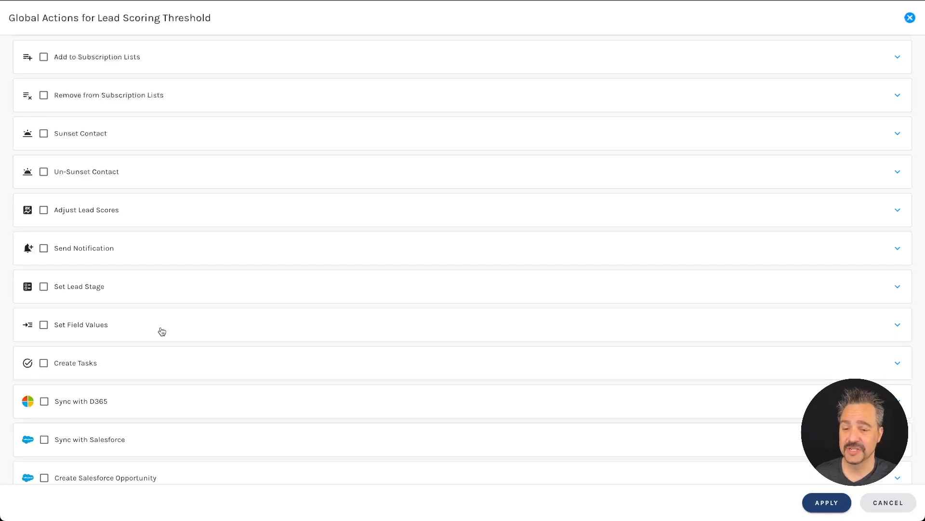
{"action": "scroll", "coordinate": [270, 361], "scroll_direction": "down", "scroll_amount": 5}
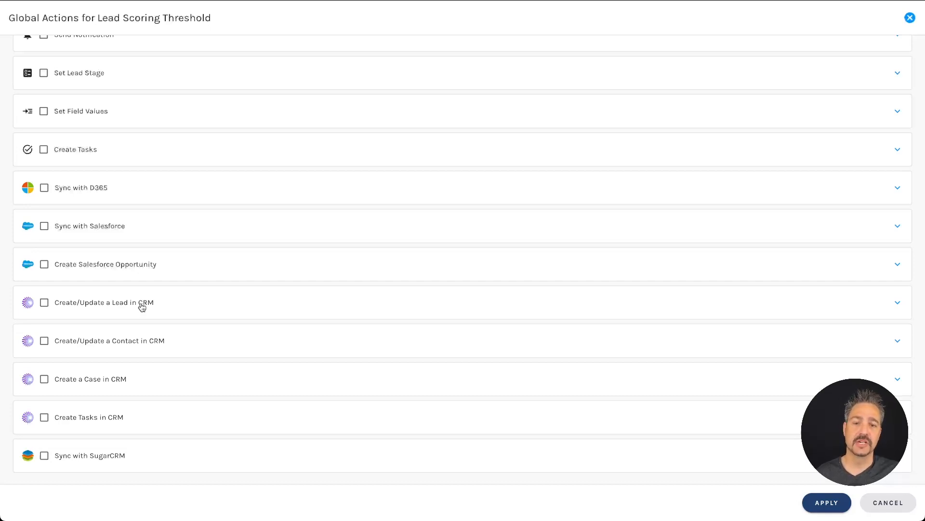
Enable the Create/Update a Lead in CRM action, review its owner and lead source options, and disable it again.
{"action": "left_click", "coordinate": [116, 307]}
{"action": "scroll", "coordinate": [333, 322], "scroll_direction": "down", "scroll_amount": 3}
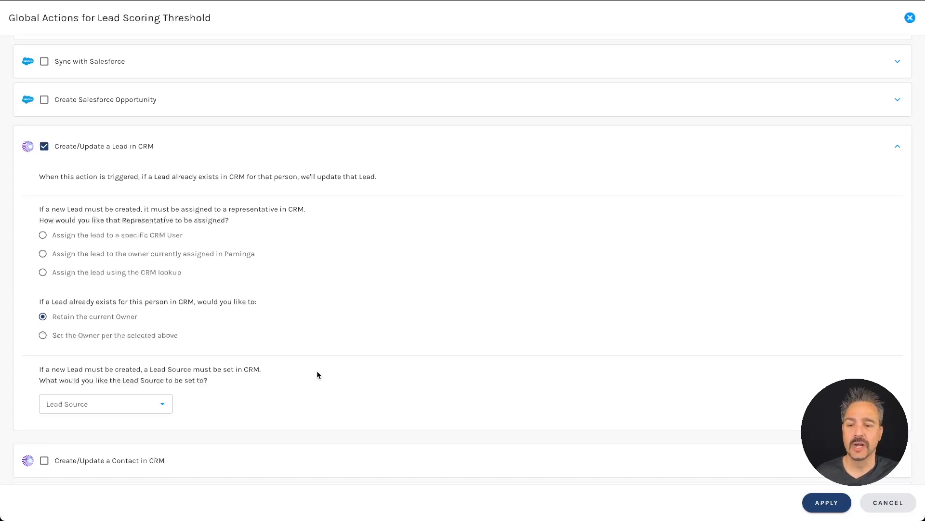
{"action": "scroll", "coordinate": [317, 371], "scroll_direction": "down", "scroll_amount": 1}
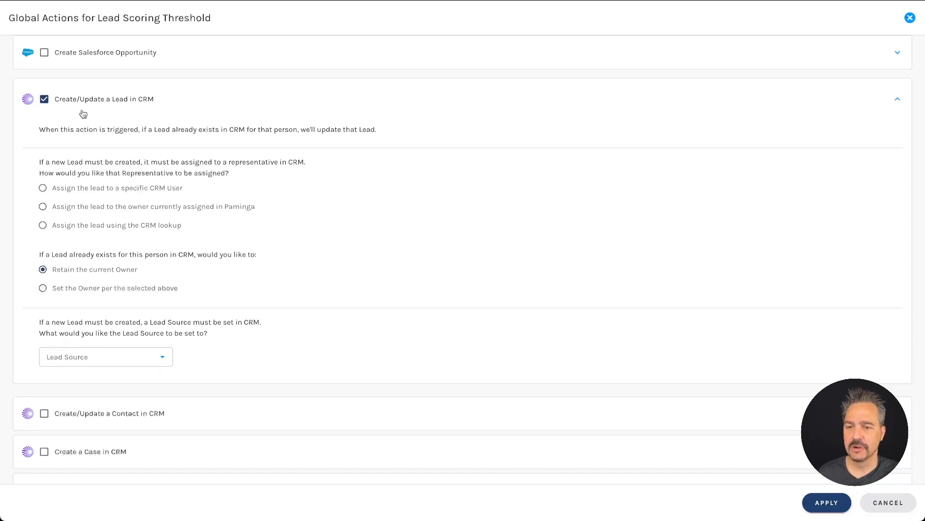
{"action": "left_click", "coordinate": [44, 99]}
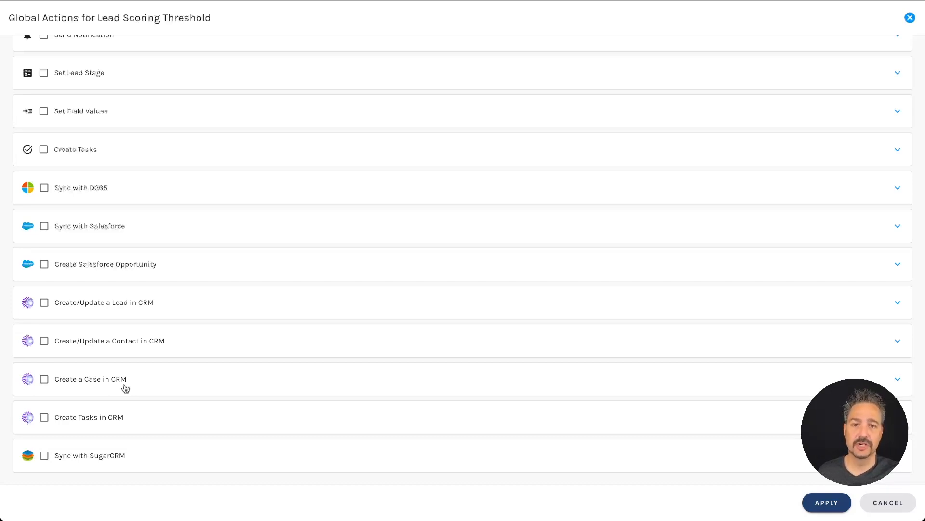
Enable Create Tasks in CRM, review the task types, and set Task 1's due date to the same day the task is created.
{"action": "left_click", "coordinate": [109, 424]}
{"action": "scroll", "coordinate": [253, 410], "scroll_direction": "down", "scroll_amount": 8}
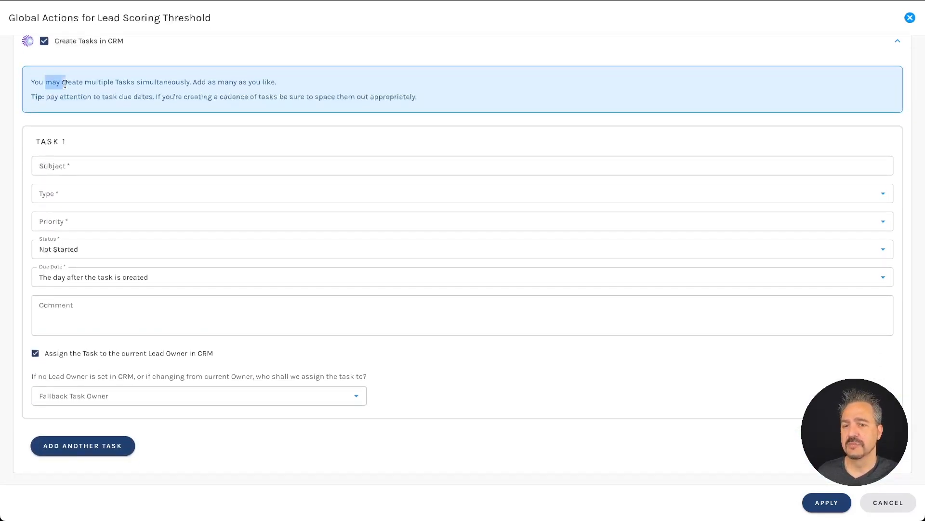
{"action": "left_click_drag", "start_coordinate": [46, 82], "coordinate": [304, 79]}
{"action": "left_click", "coordinate": [304, 78]}
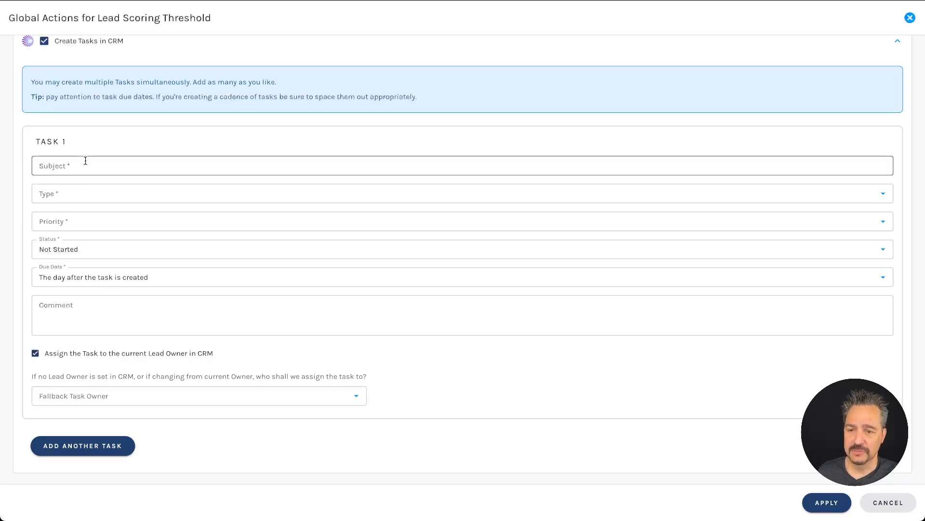
{"action": "left_click", "coordinate": [70, 194]}
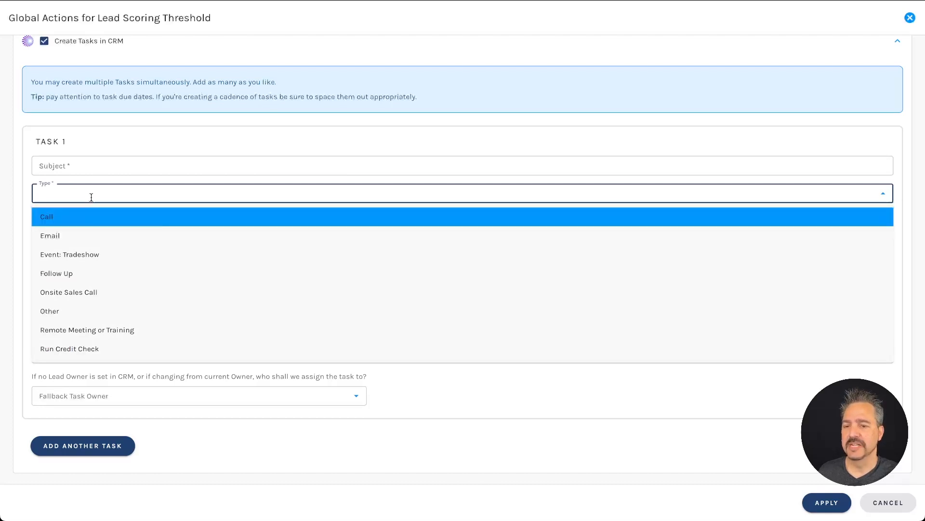
{"action": "left_click", "coordinate": [91, 197]}
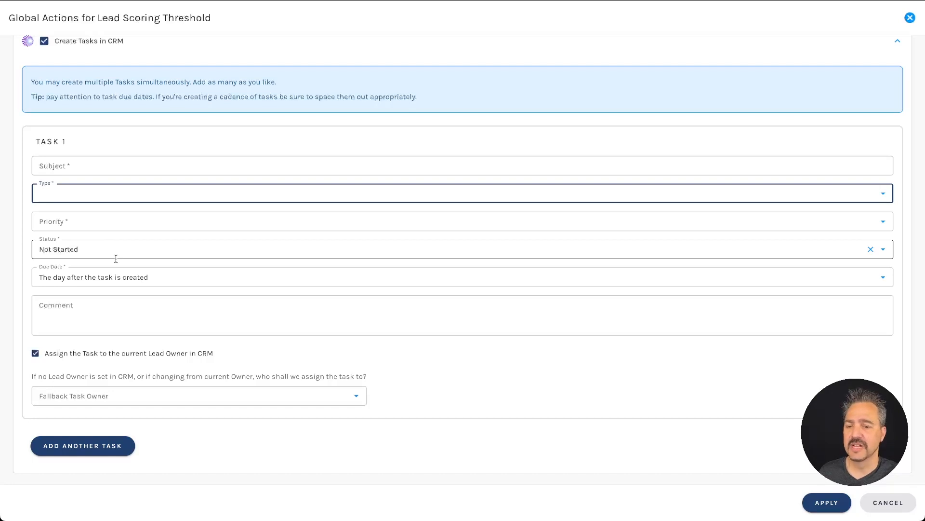
{"action": "left_click", "coordinate": [167, 275]}
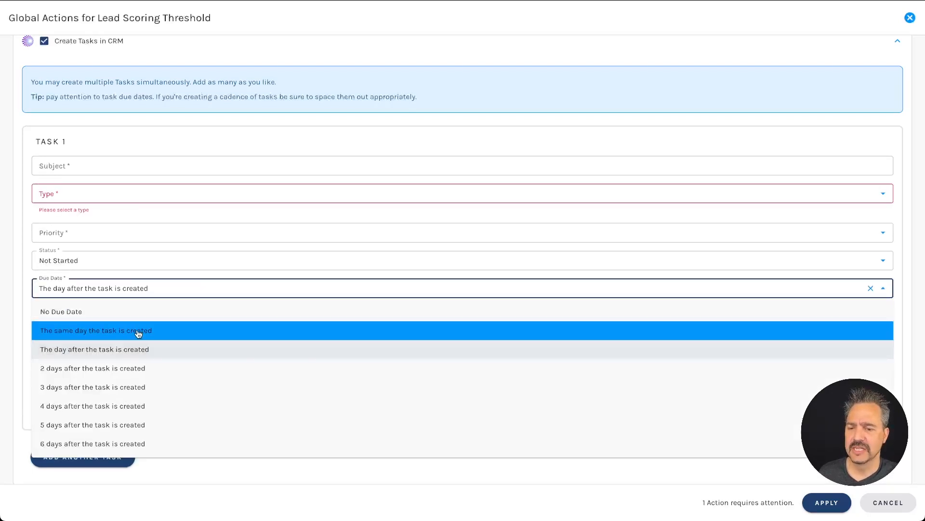
{"action": "left_click", "coordinate": [105, 335]}
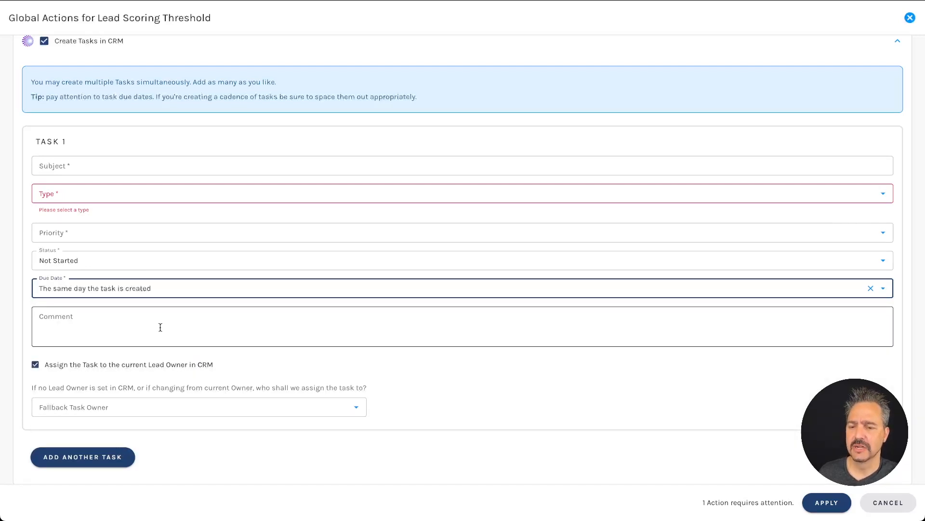
Add a second CRM task due 2 days after the task is created, and close the global actions without applying them.
{"action": "scroll", "coordinate": [160, 327], "scroll_direction": "down", "scroll_amount": 1}
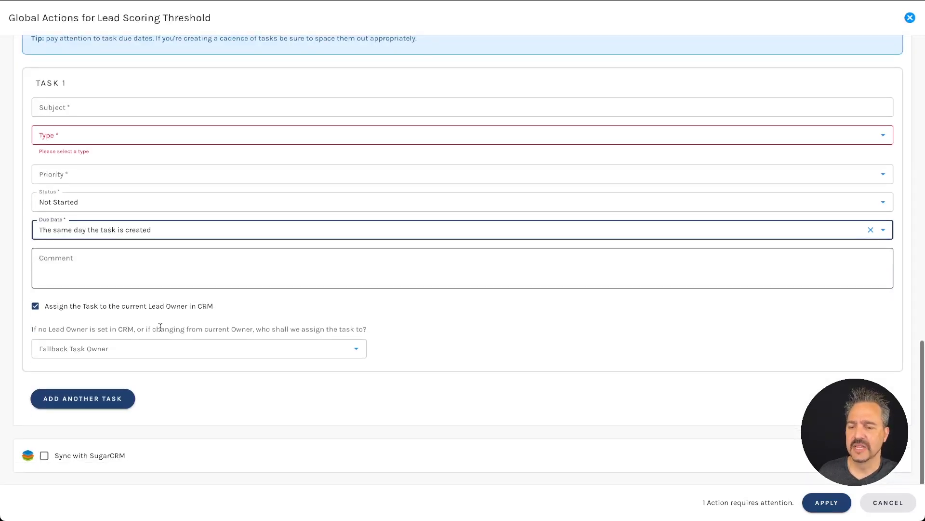
{"action": "left_click", "coordinate": [84, 398]}
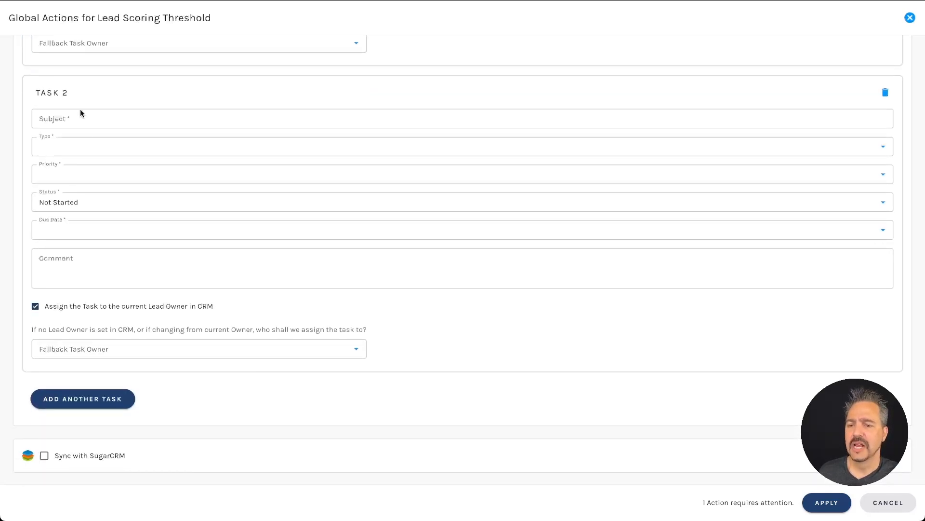
{"action": "left_click", "coordinate": [74, 227]}
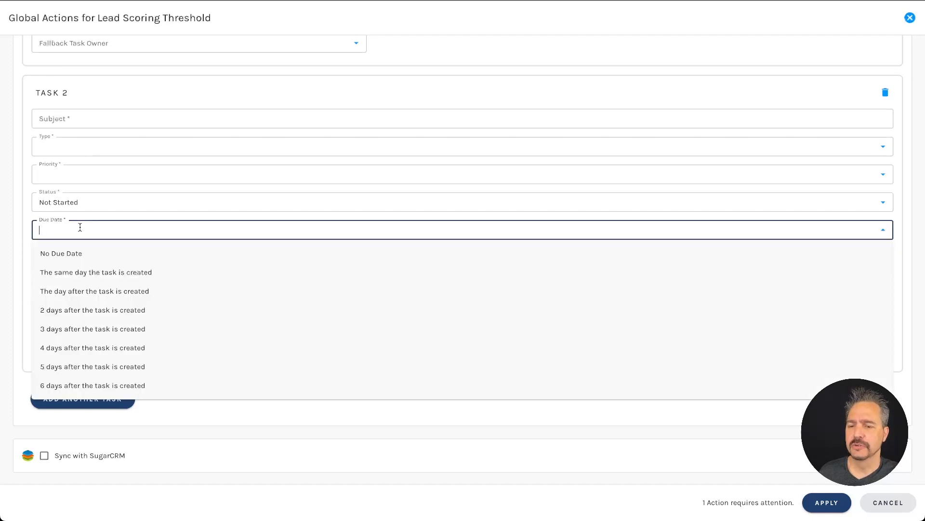
{"action": "left_click", "coordinate": [92, 313]}
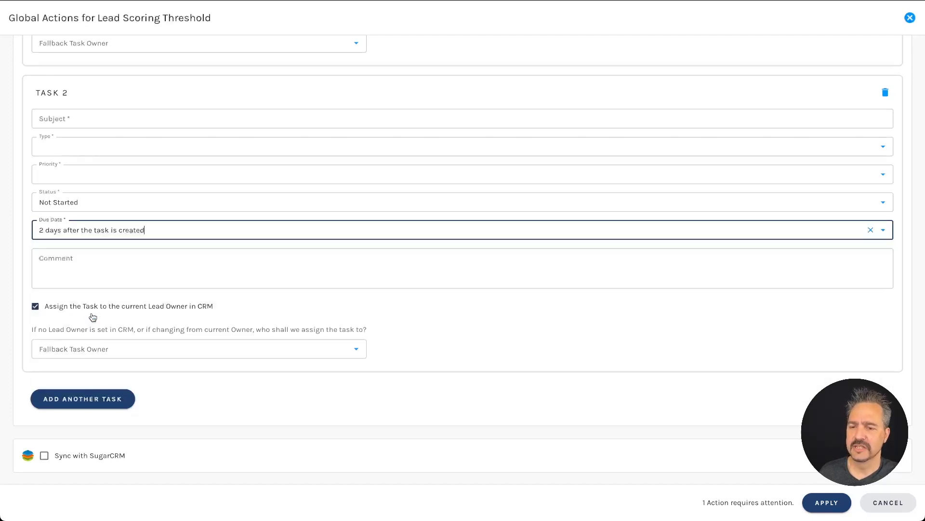
{"action": "left_click", "coordinate": [195, 245]}
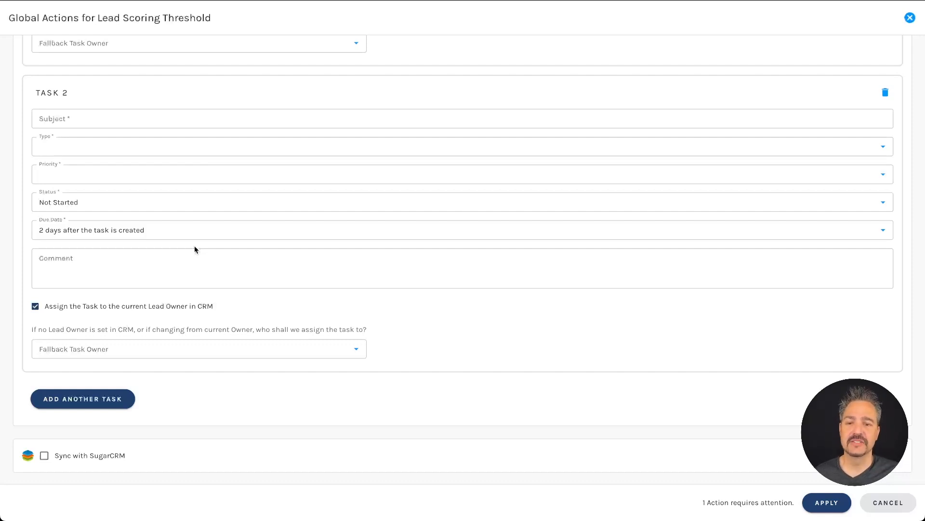
{"action": "left_click", "coordinate": [882, 501]}
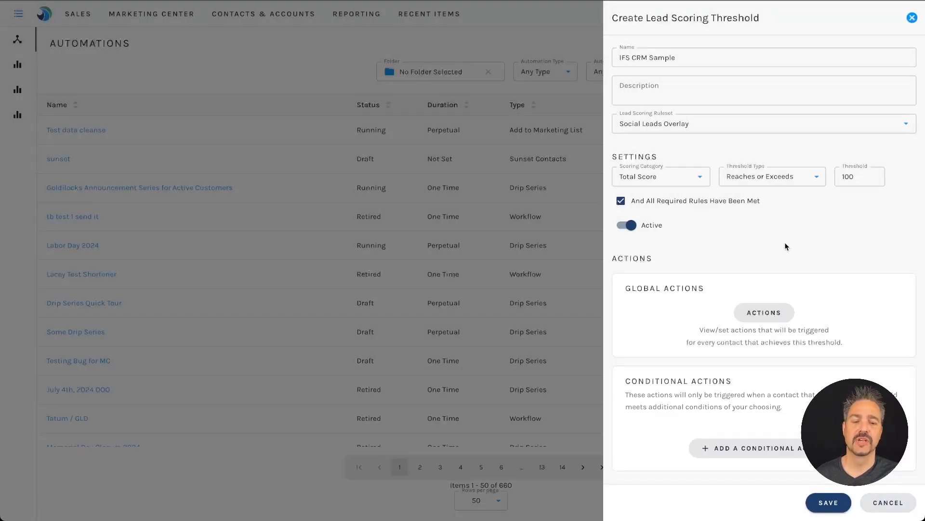